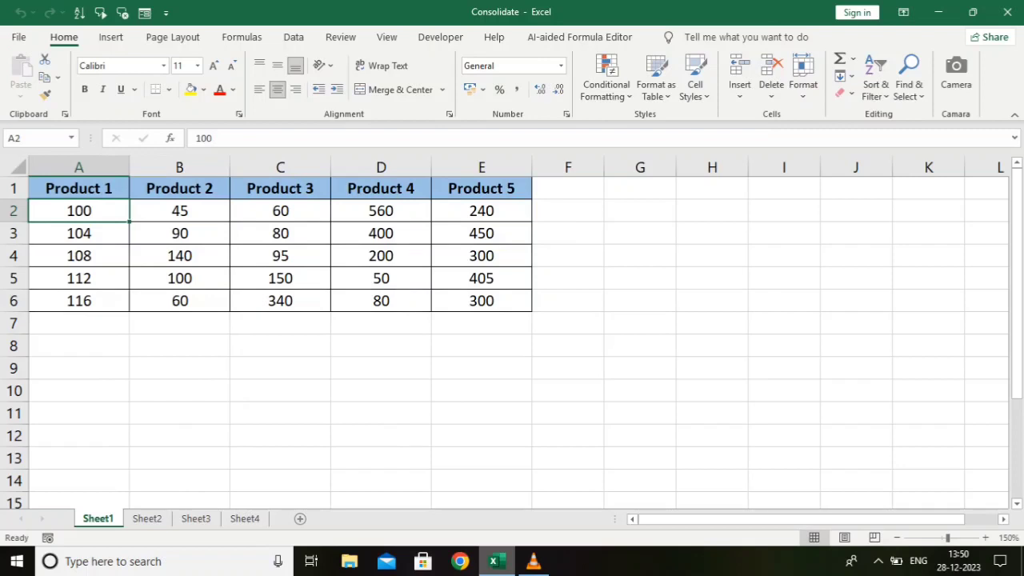
Open the Consolidate settings for cell A1 of the empty Sheet4, keeping Sum as the function
click(147, 518)
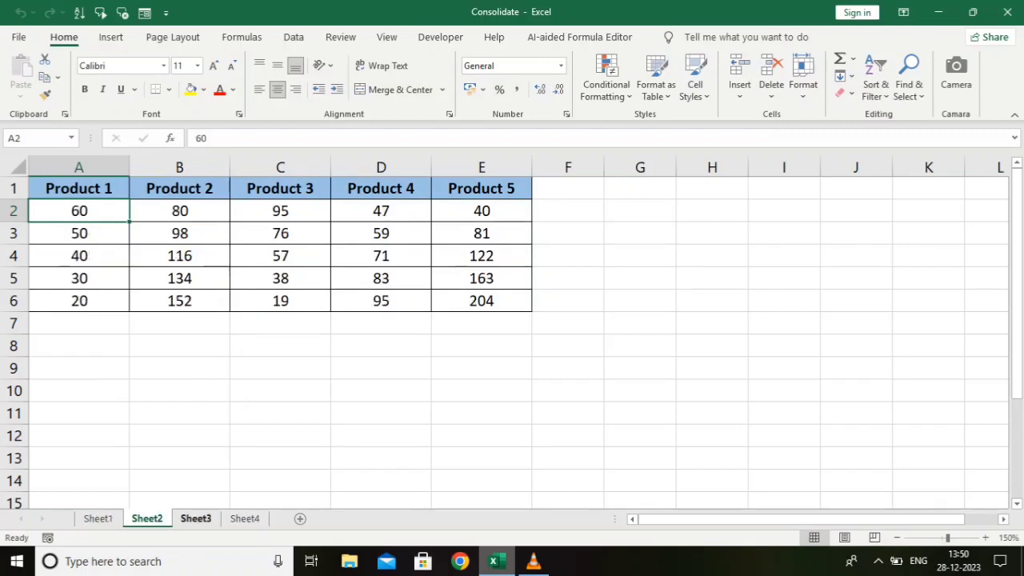
click(196, 519)
click(245, 519)
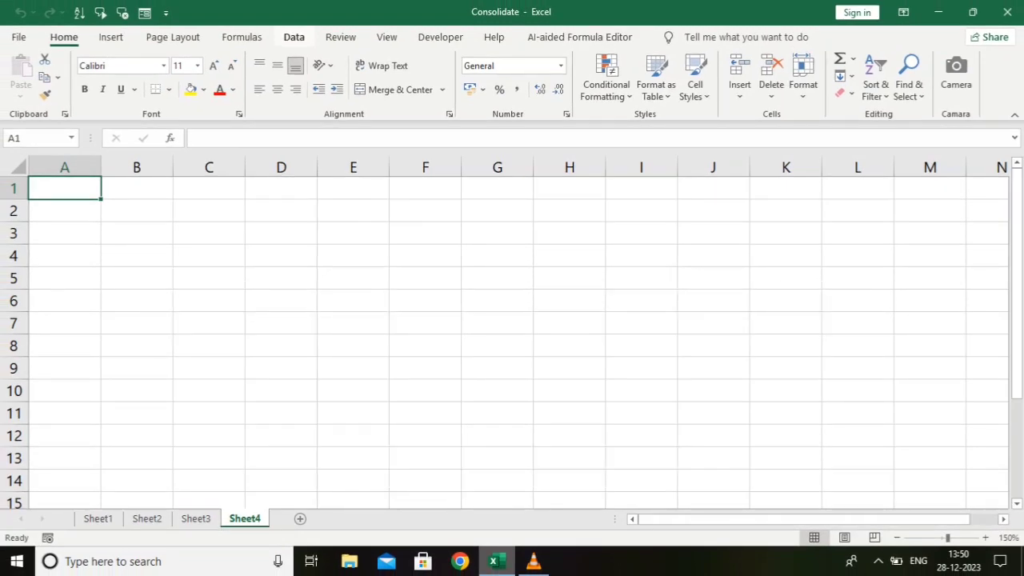
click(294, 37)
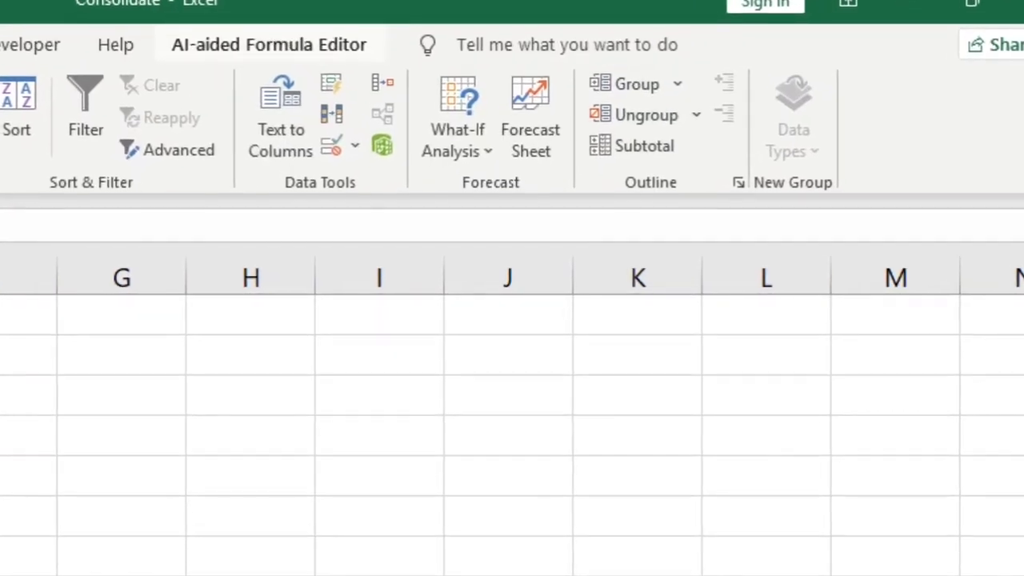
click(379, 77)
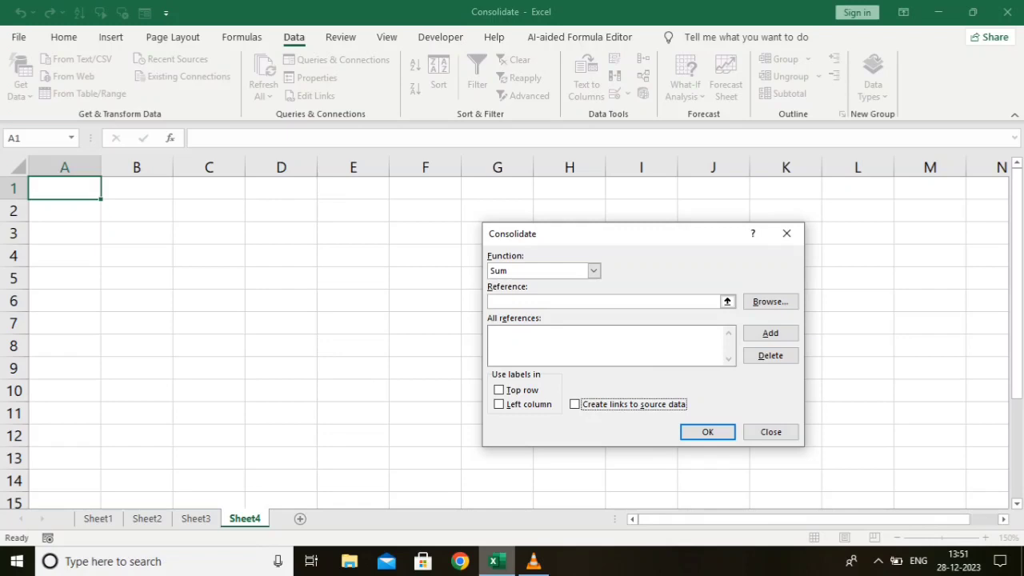
click(594, 271)
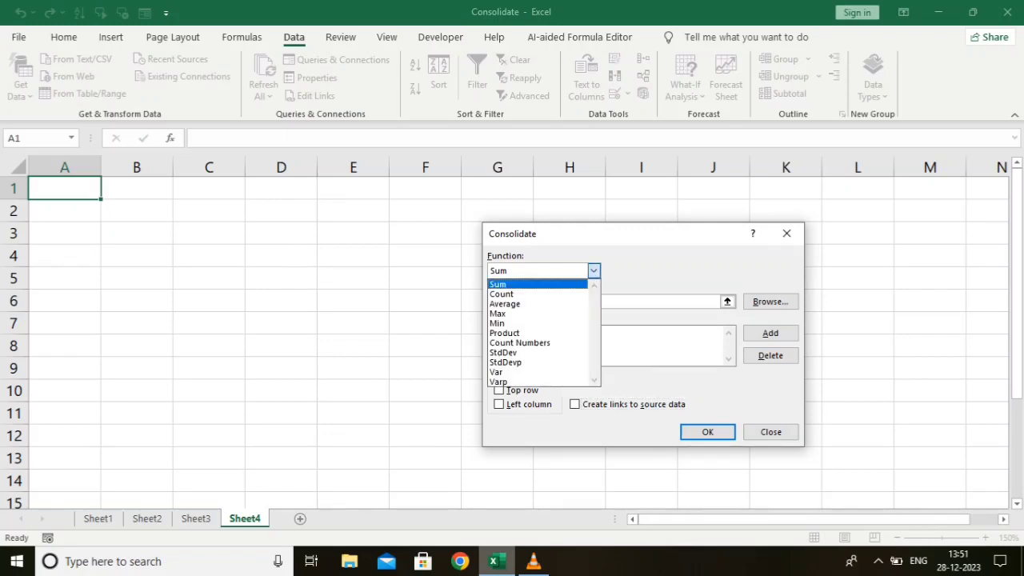
click(593, 270)
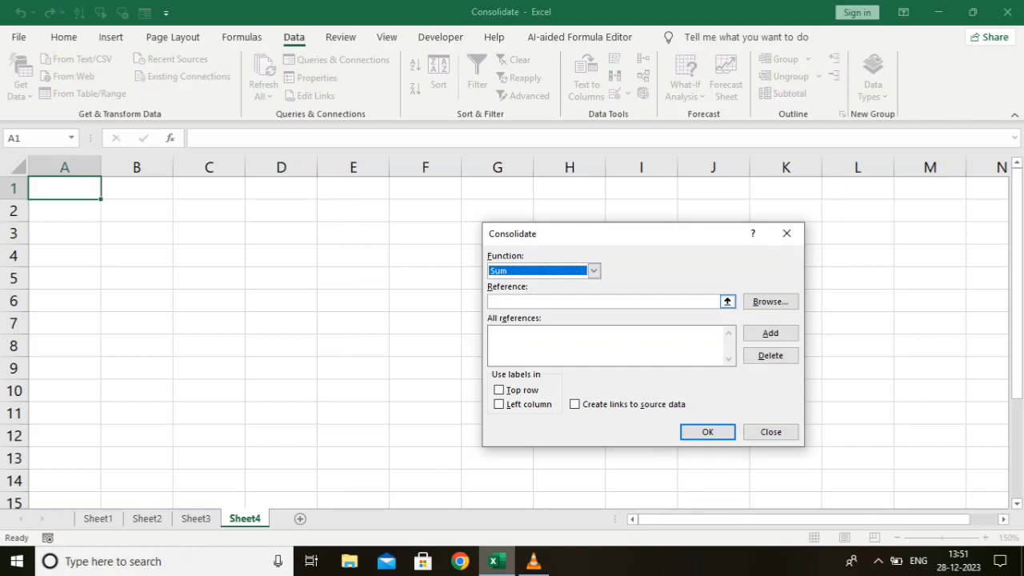
Add the range A1:E6 of Sheet1, headers included, to the consolidation references
click(596, 301)
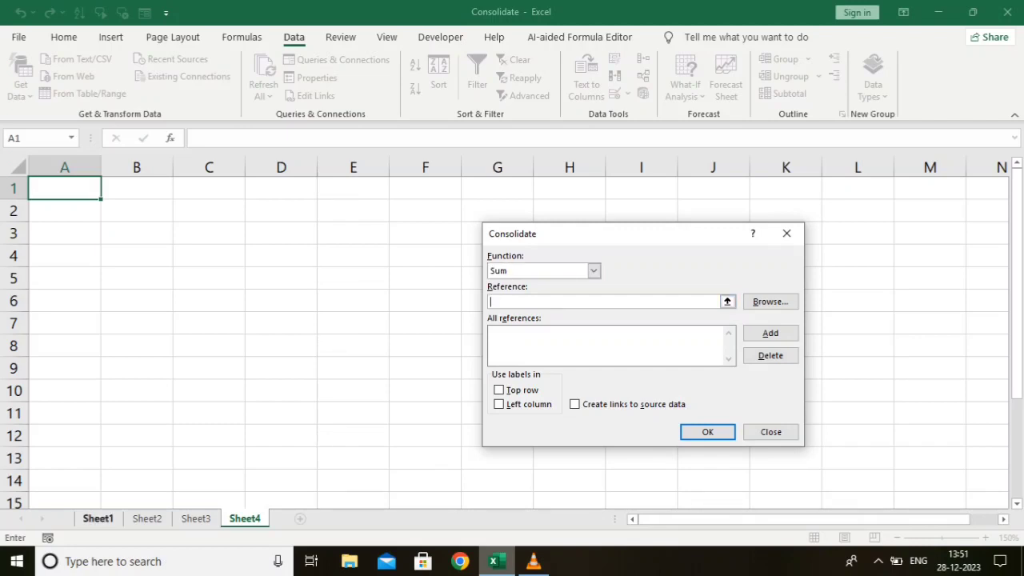
click(97, 519)
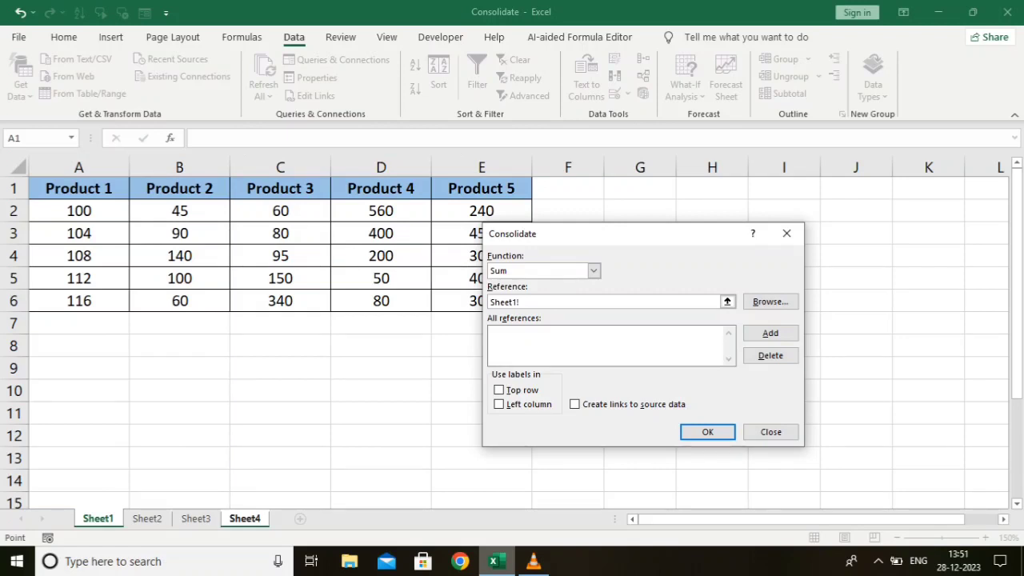
drag(76, 192, 529, 308)
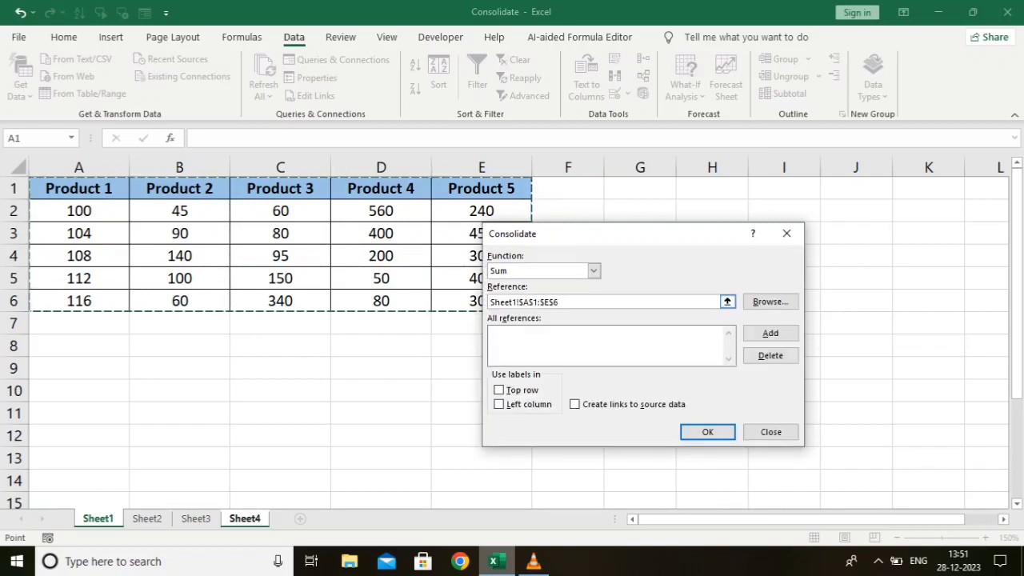
key(alt+a)
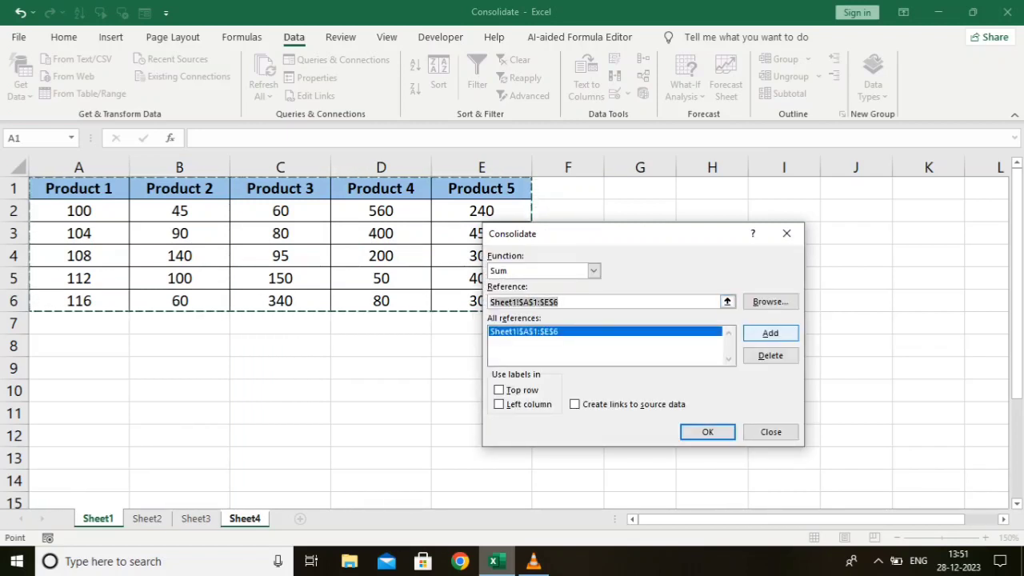
Add the same A1:E6 range from Sheet2 and from Sheet3 to the consolidation references
click(147, 519)
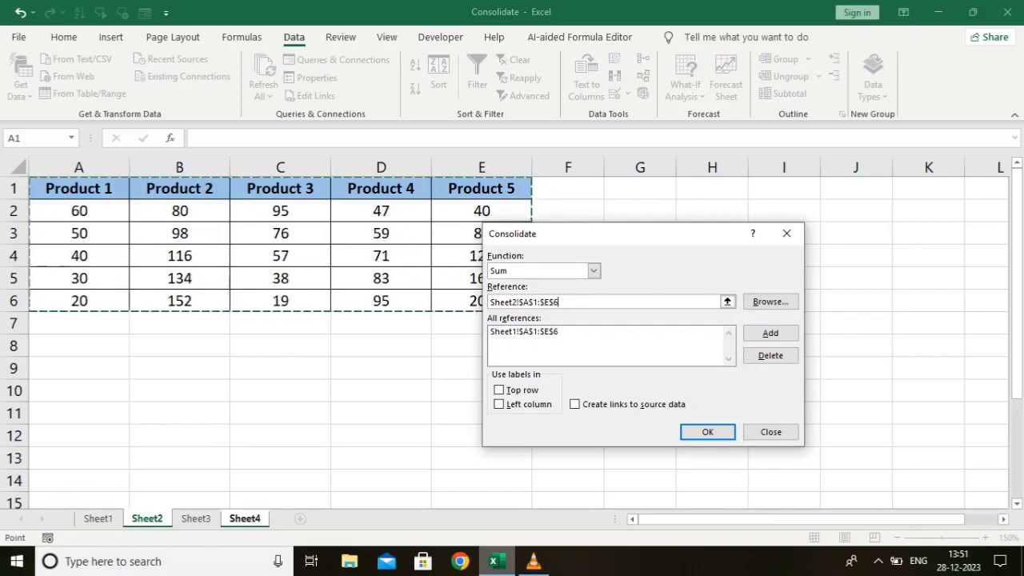
drag(560, 234, 700, 229)
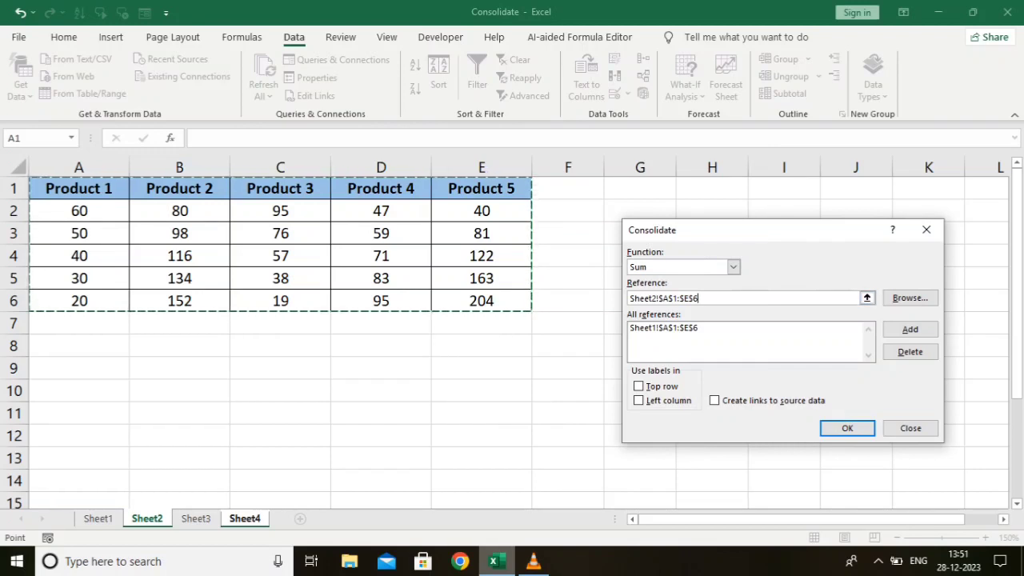
click(910, 329)
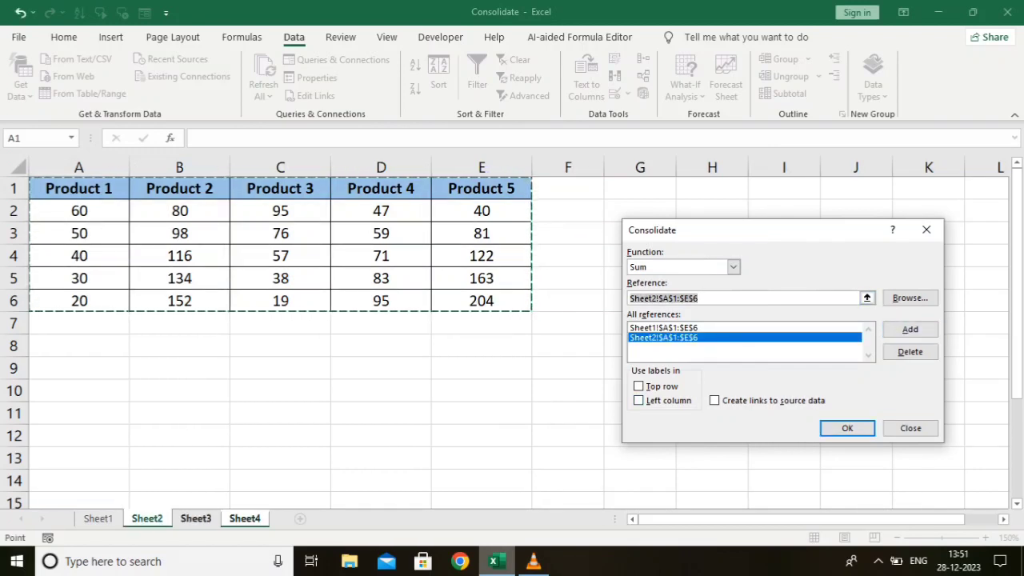
click(195, 518)
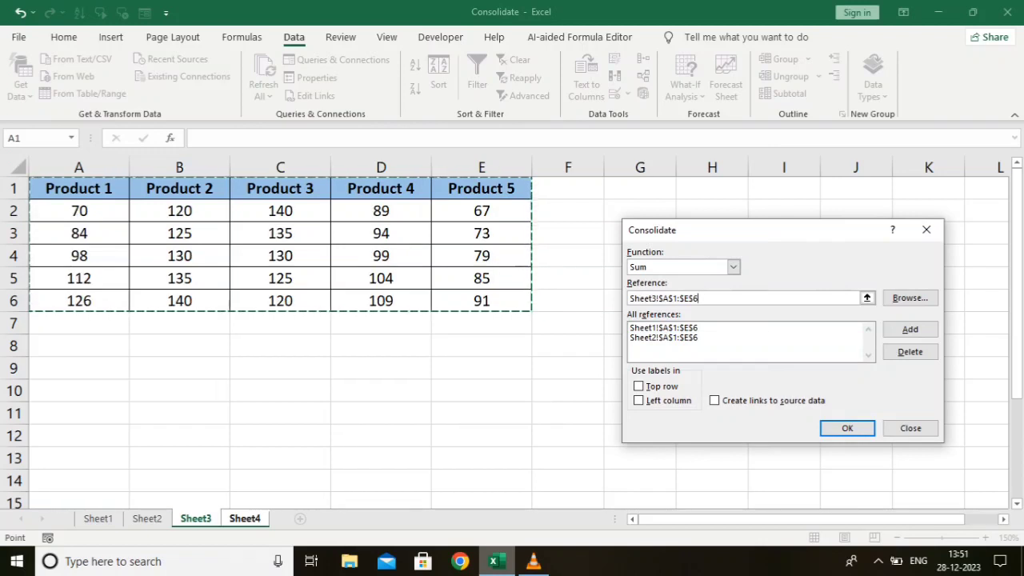
click(909, 329)
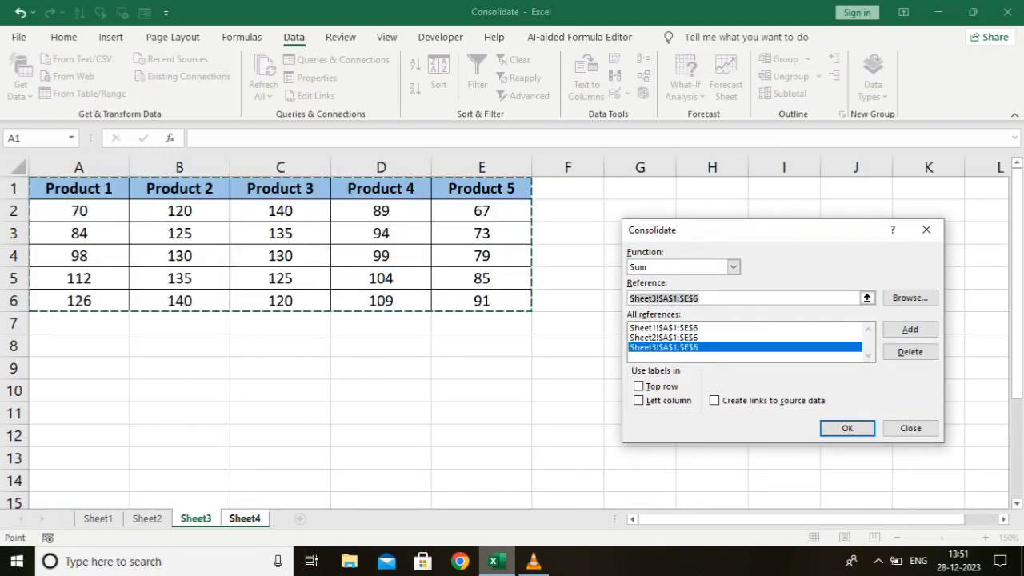
Return to Sheet4 and clear the leftover range from the consolidation's reference entry
click(245, 518)
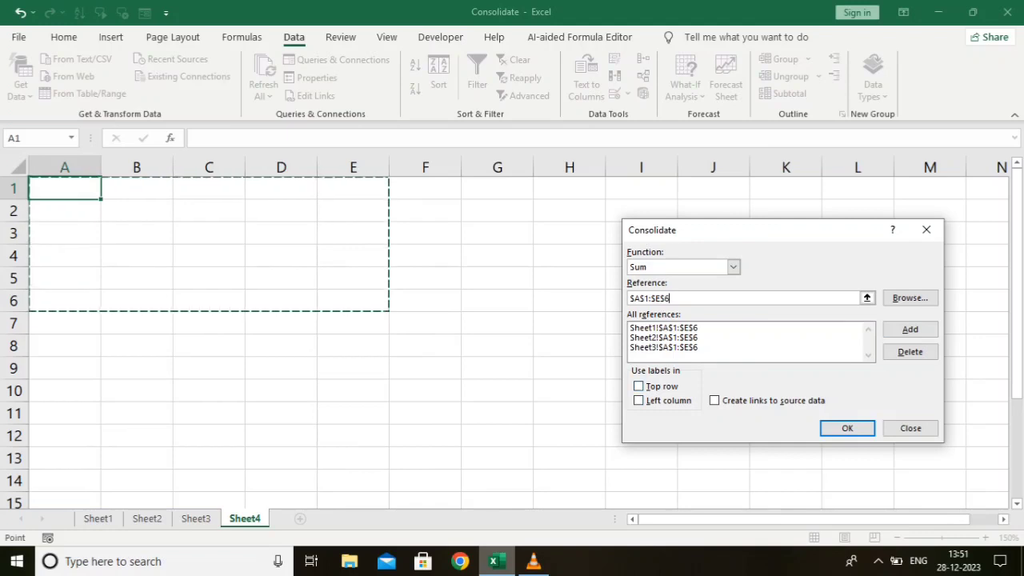
key(BackSpace)
key(BackSpace)
key(BackSpace)
key(BackSpace)
key(BackSpace)
key(BackSpace)
key(BackSpace)
key(BackSpace)
key(BackSpace)
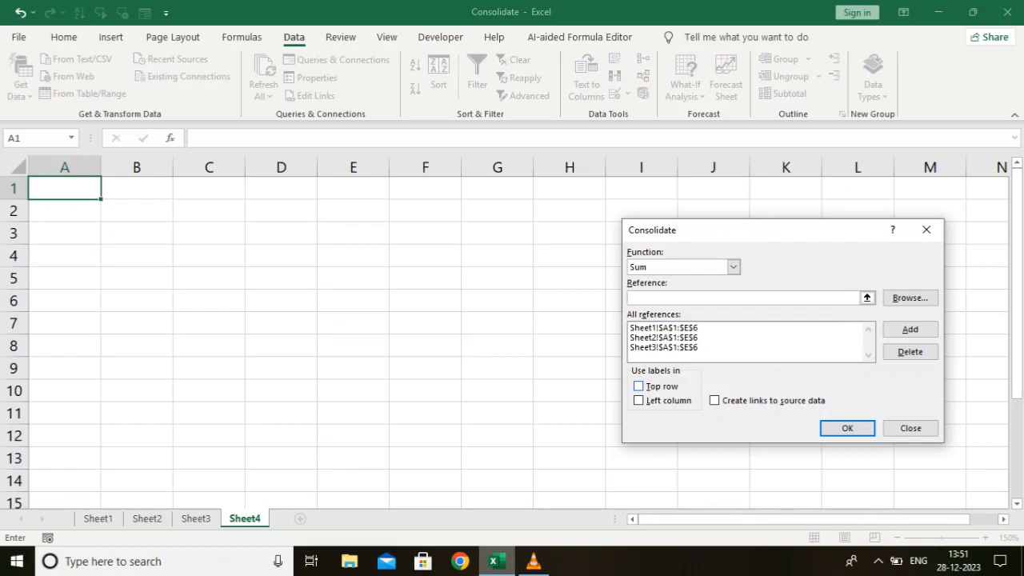
Run the consolidation with labels taken from the top row and links created to the source data
key(alt+t)
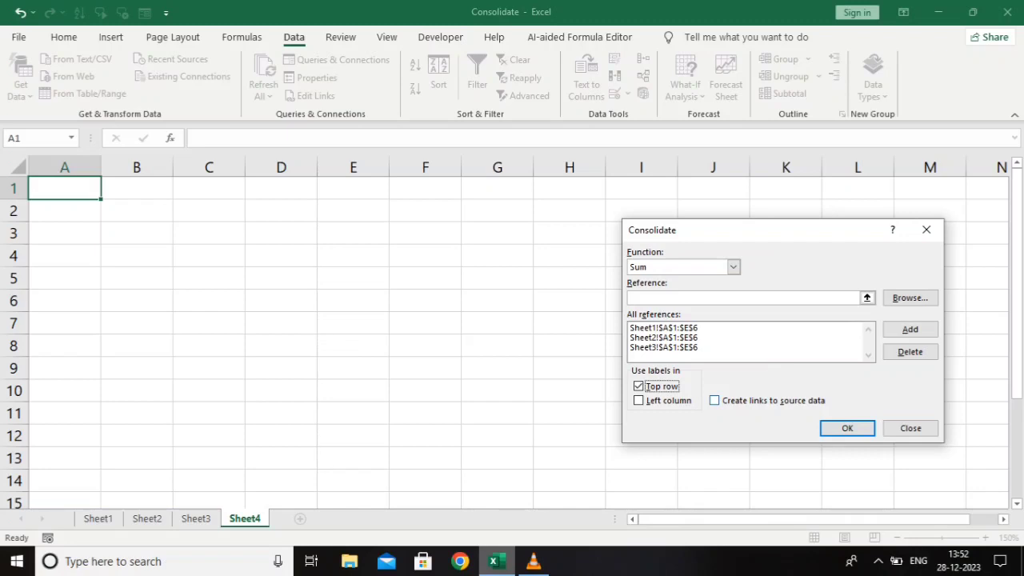
key(alt+s)
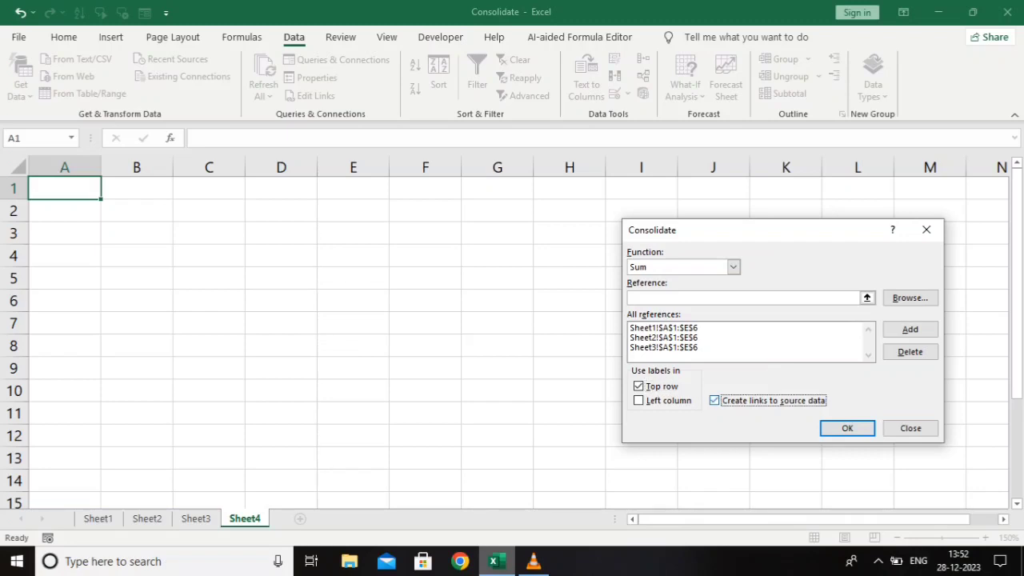
key(Return)
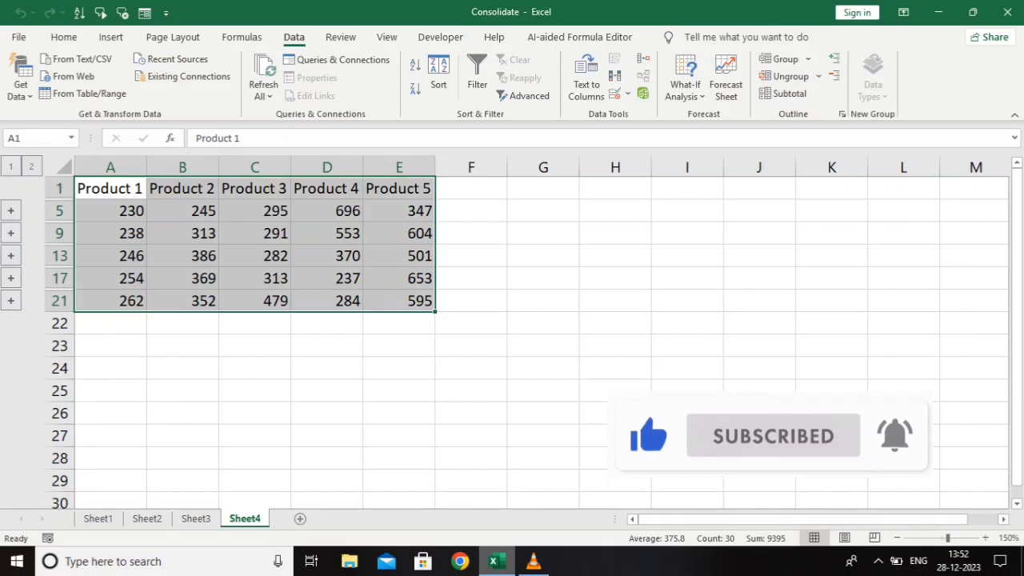
Examine the source rows behind the consolidated totals by expanding and collapsing individual outline groups and the whole outline
click(10, 211)
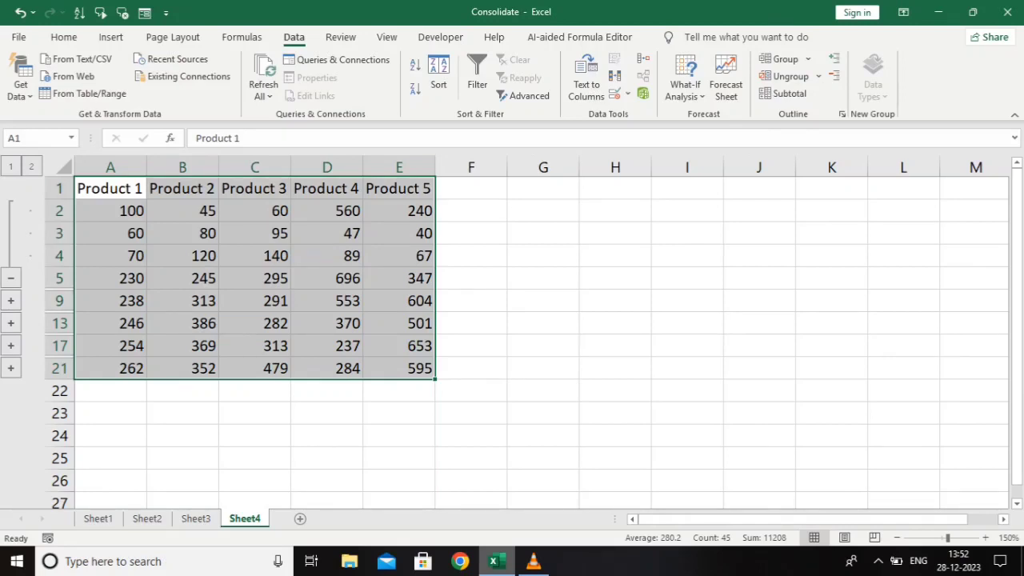
click(11, 278)
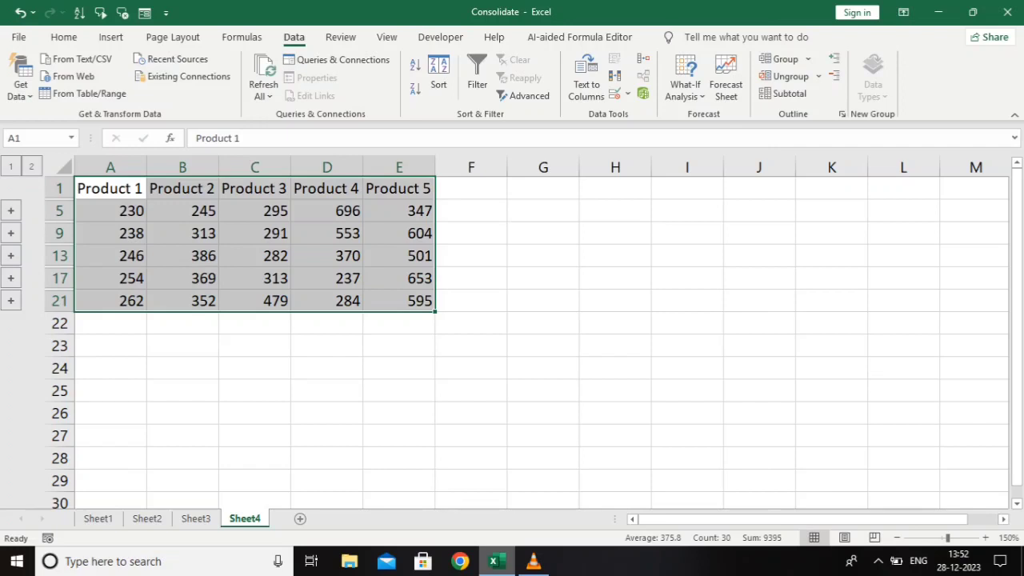
click(11, 255)
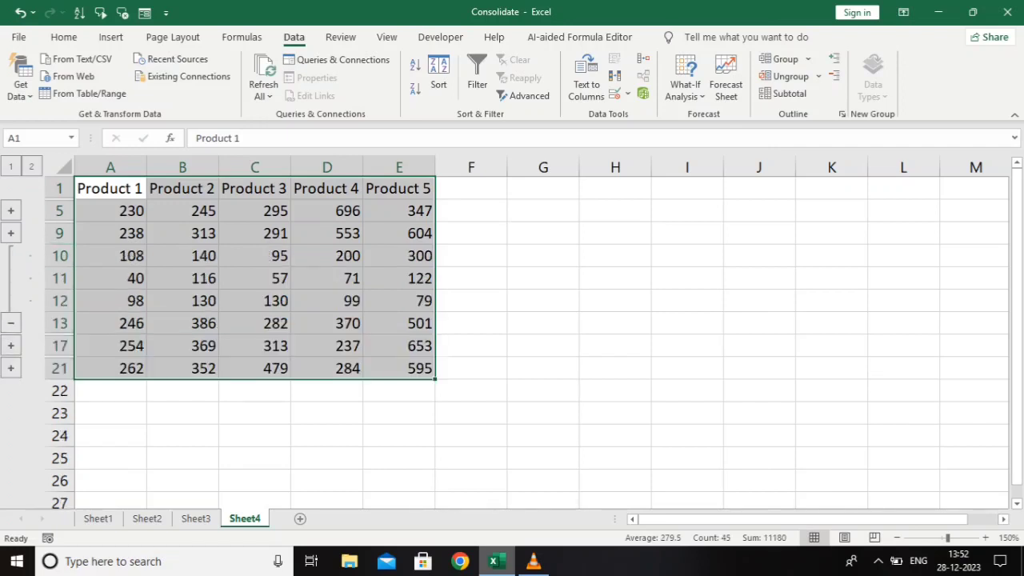
click(12, 323)
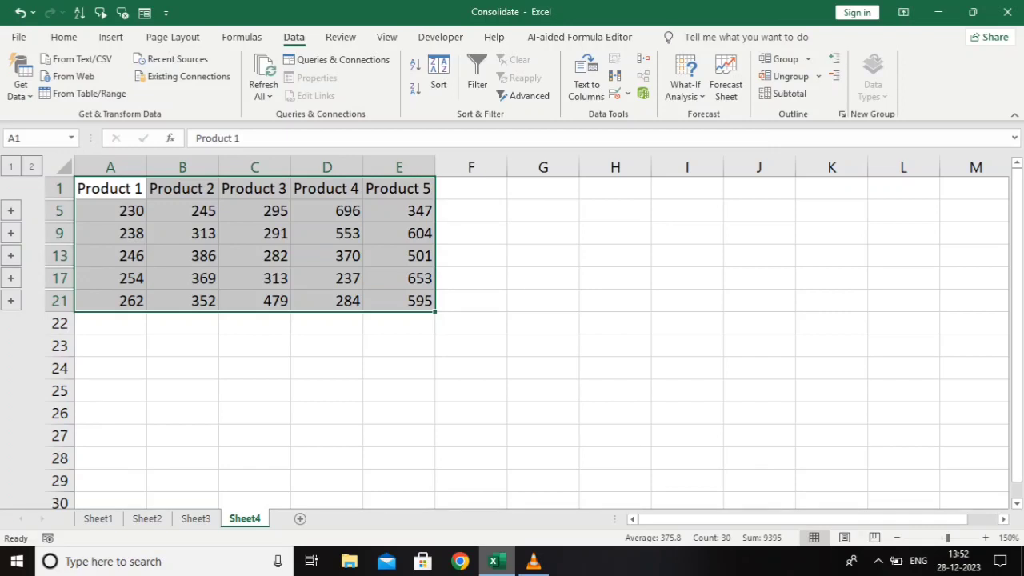
click(32, 166)
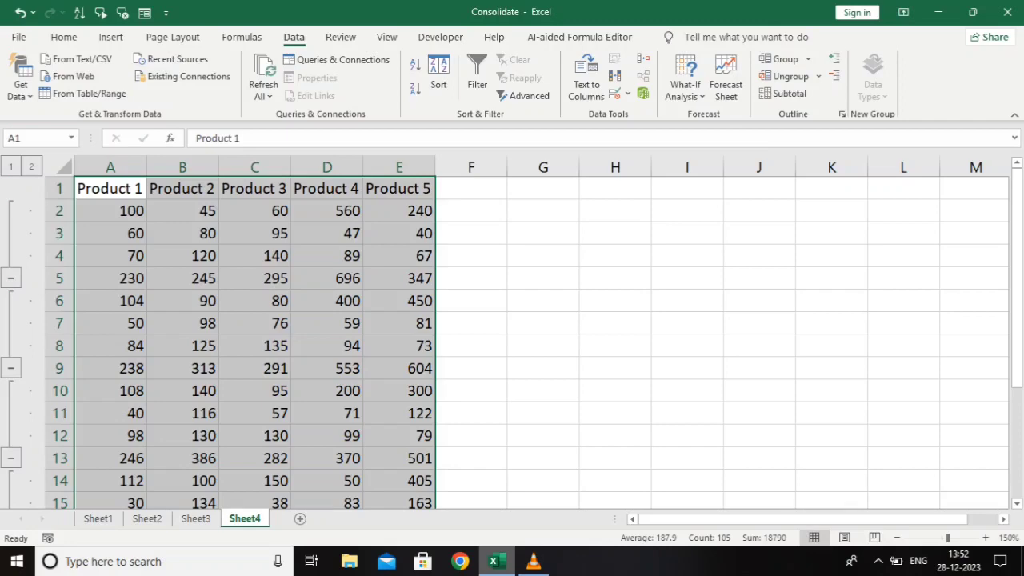
scroll(254, 336, down, 4)
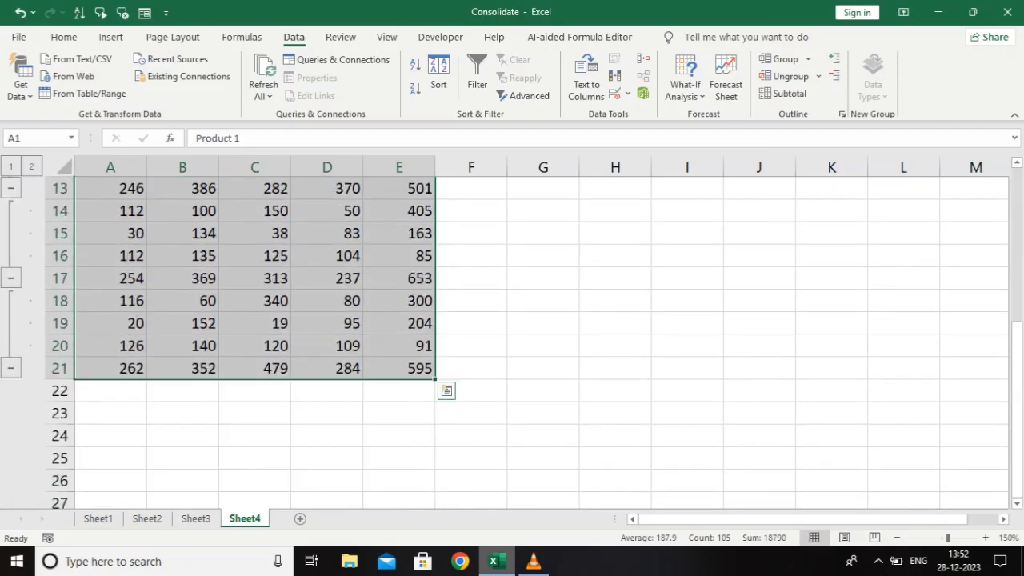
scroll(254, 336, up, 4)
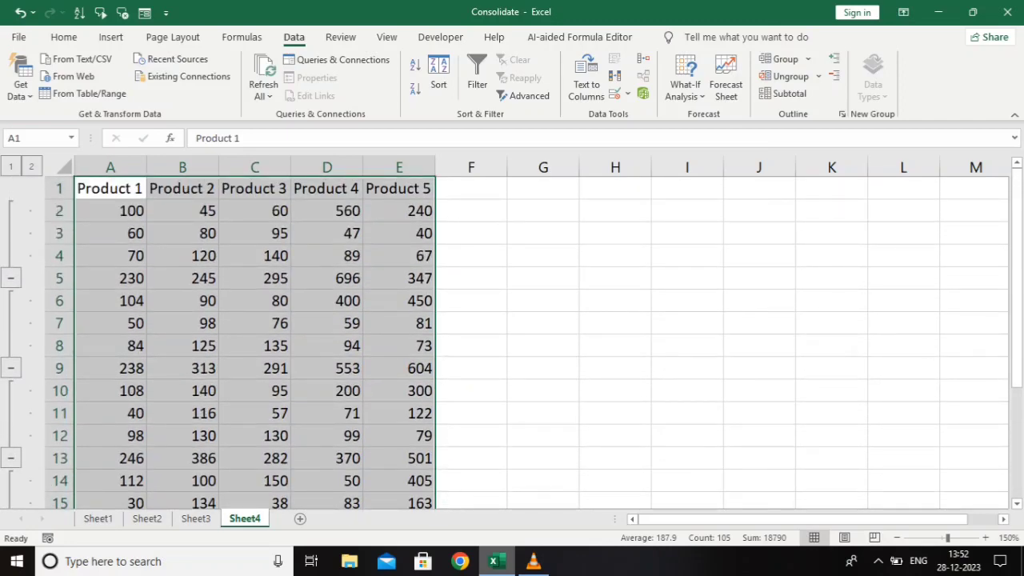
click(11, 167)
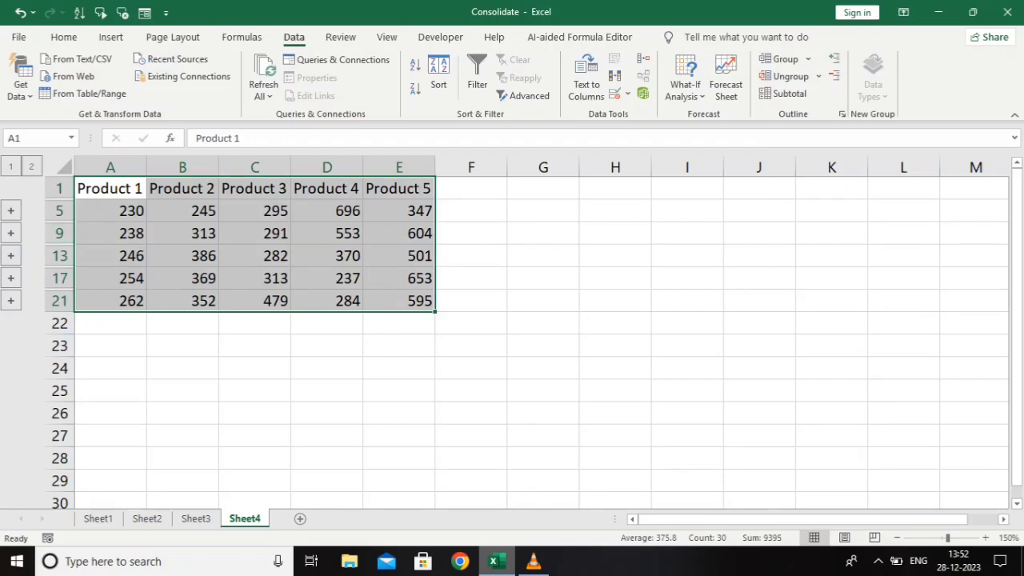
Set the first Product 1 value, cell A2 on Sheet1, to 50
click(110, 211)
click(97, 518)
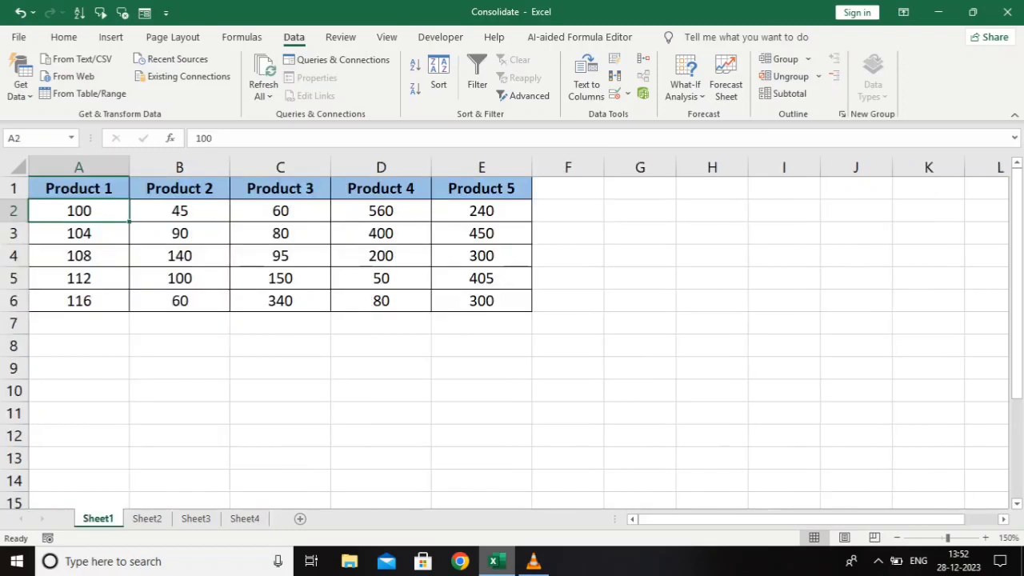
key(BackSpace)
text(50)
key(Return)
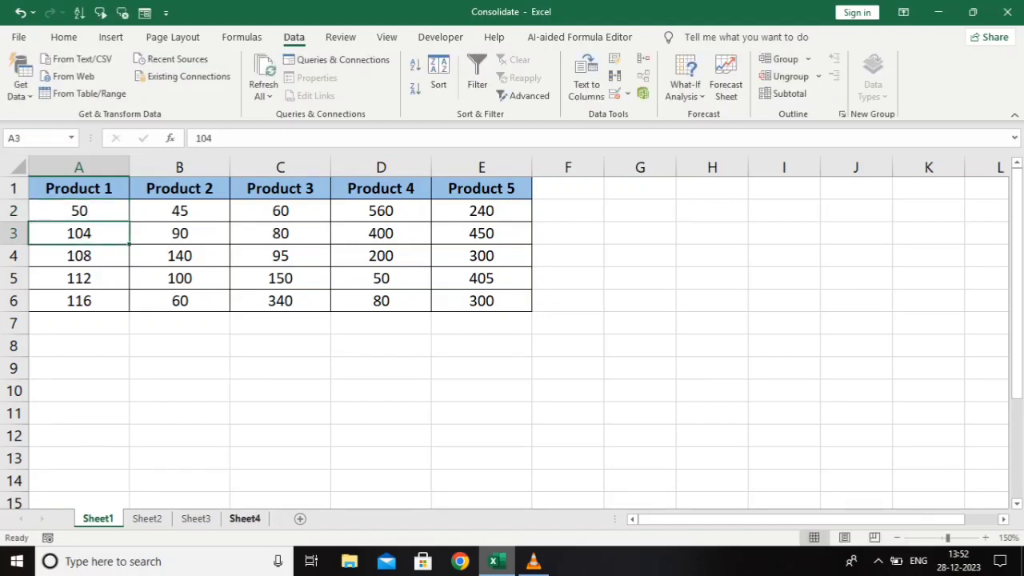
Check the linked totals on Sheet4, and set the last Product 5 value, cell E6 on Sheet1, to 0
click(245, 519)
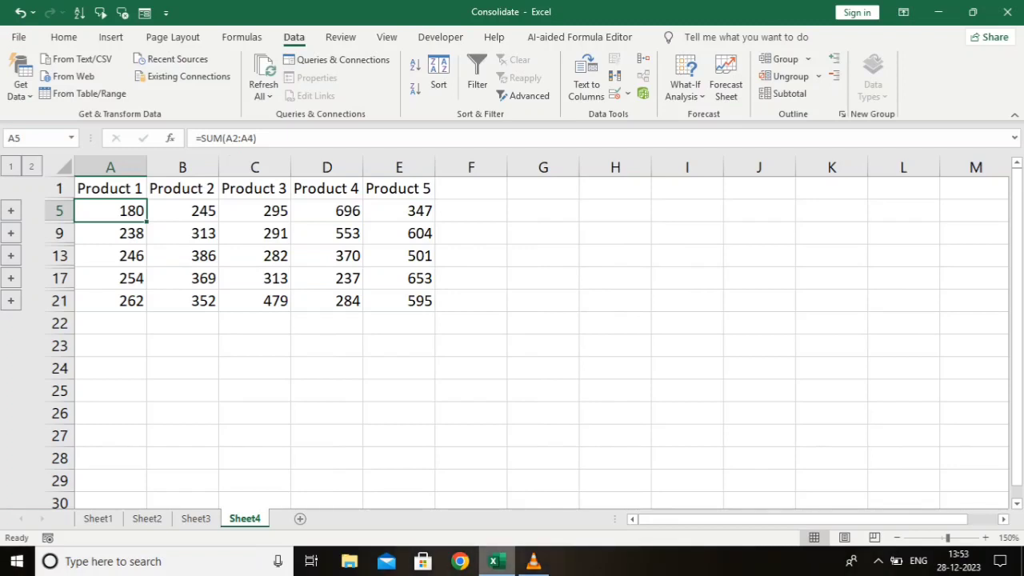
click(398, 301)
click(97, 519)
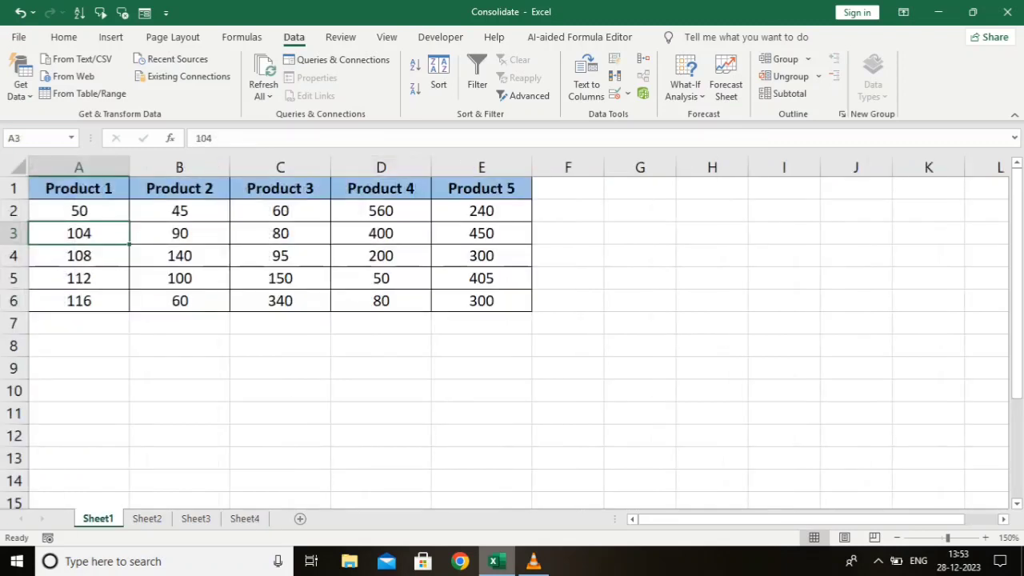
click(482, 301)
text(0)
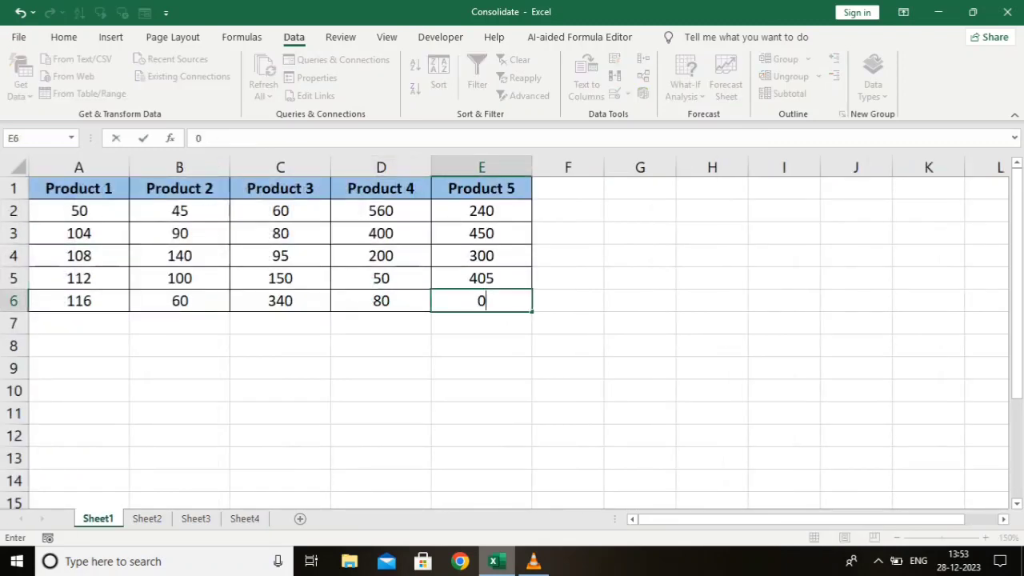
key(Return)
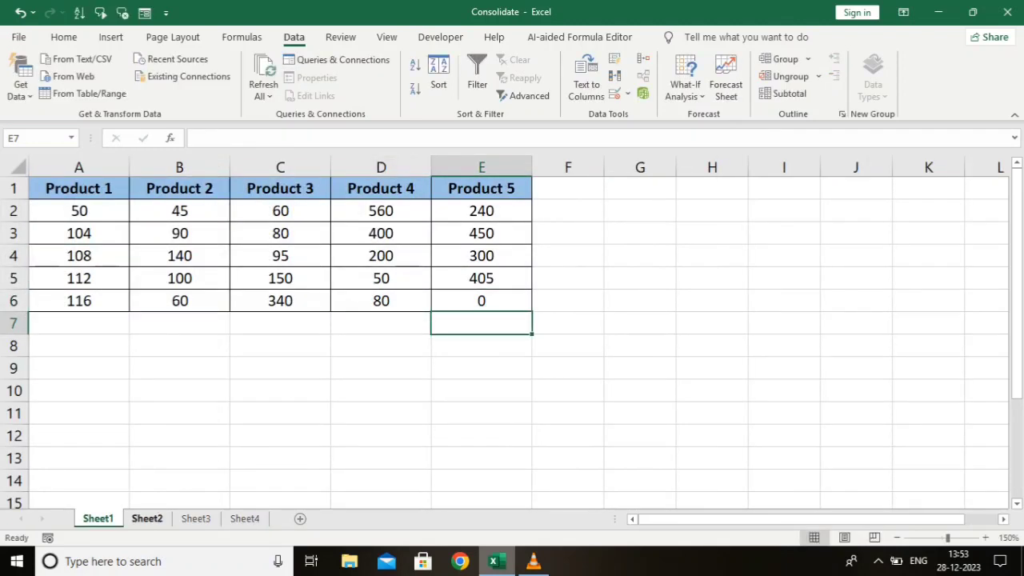
Set the last Product 5 value, cell E6 on Sheet2, to 0
click(147, 518)
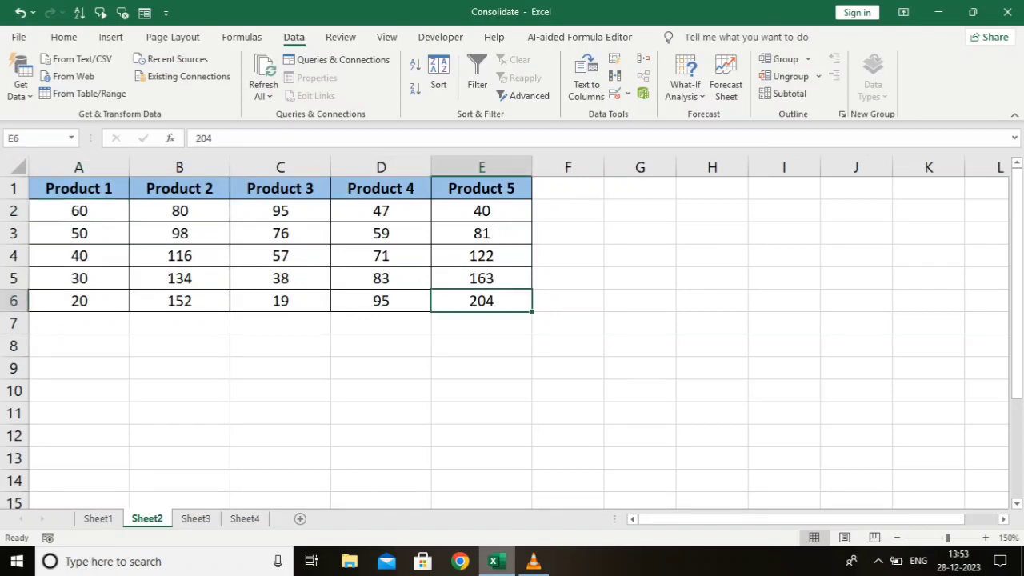
key(BackSpace)
text(0)
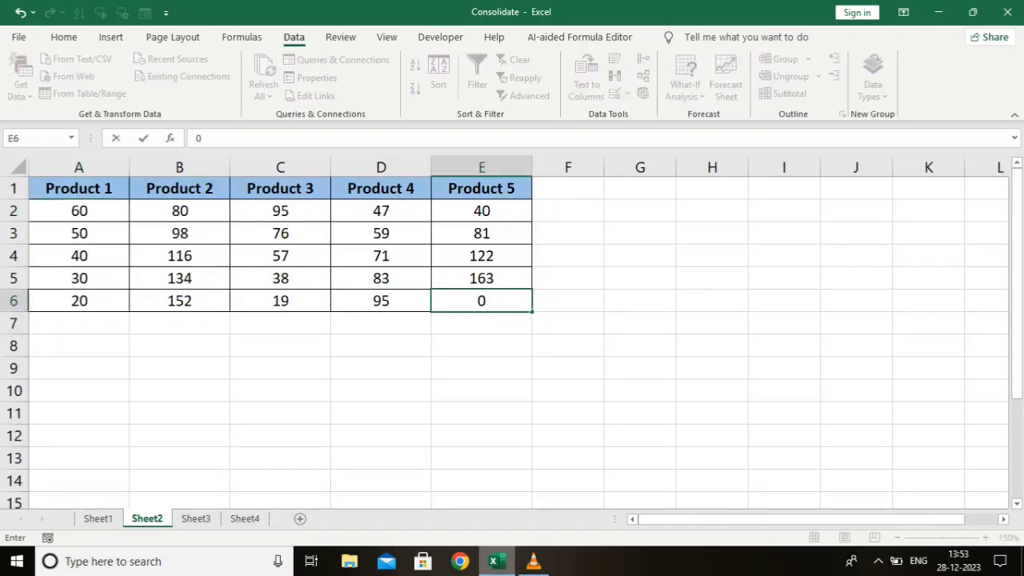
key(Return)
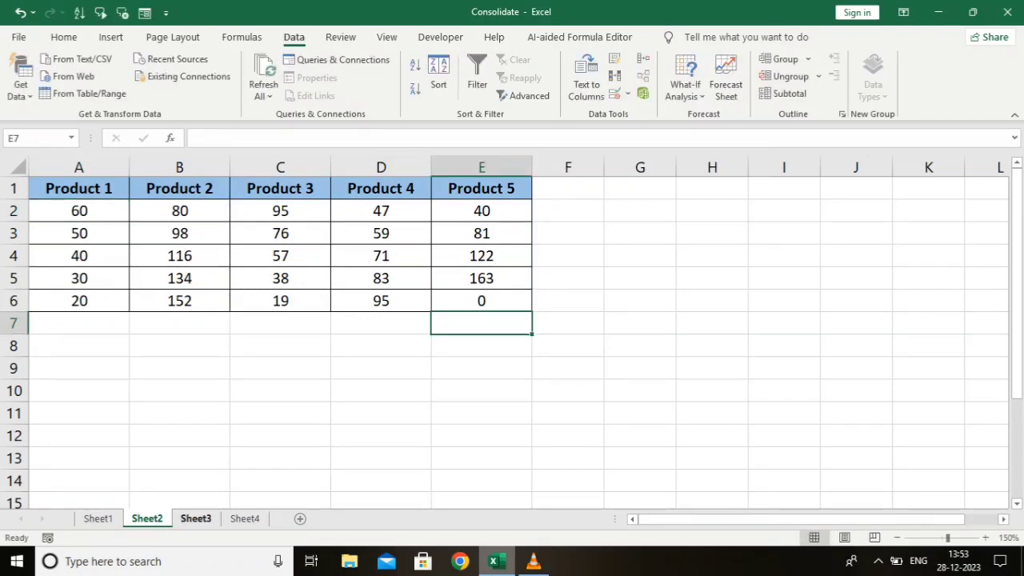
Set the last Product 5 value, cell E6 on Sheet3, to 0, and check the linked totals on Sheet4
click(196, 519)
click(481, 300)
text(0)
key(Return)
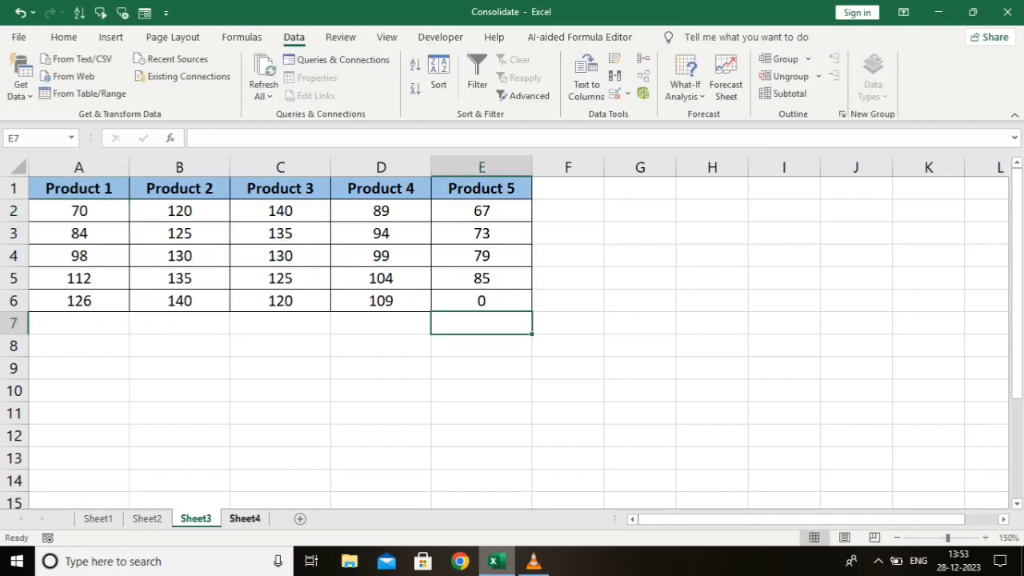
click(245, 518)
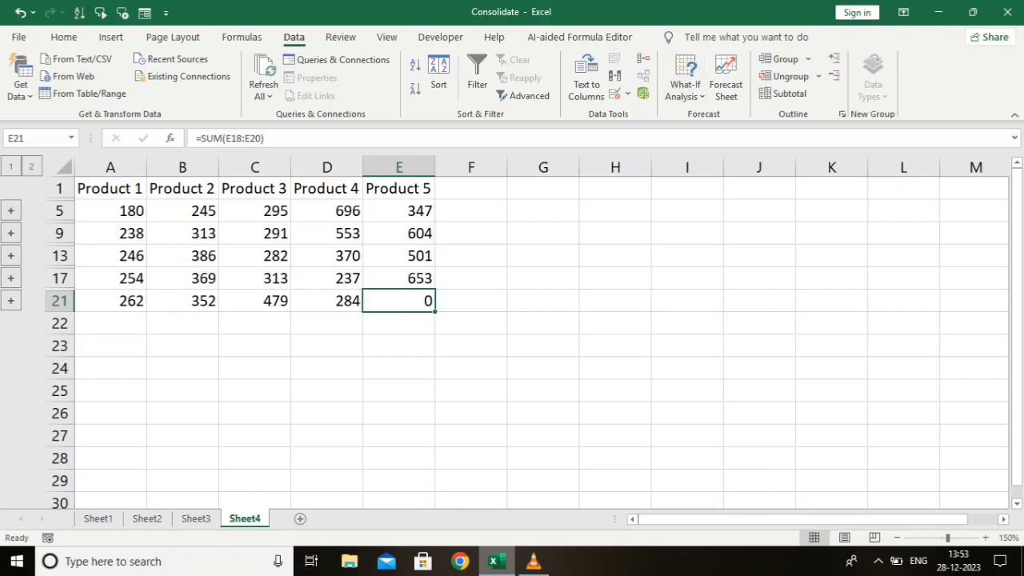
Examine the summary functions available for consolidation, keep Sum selected, and leave the Consolidate settings without running them
click(643, 58)
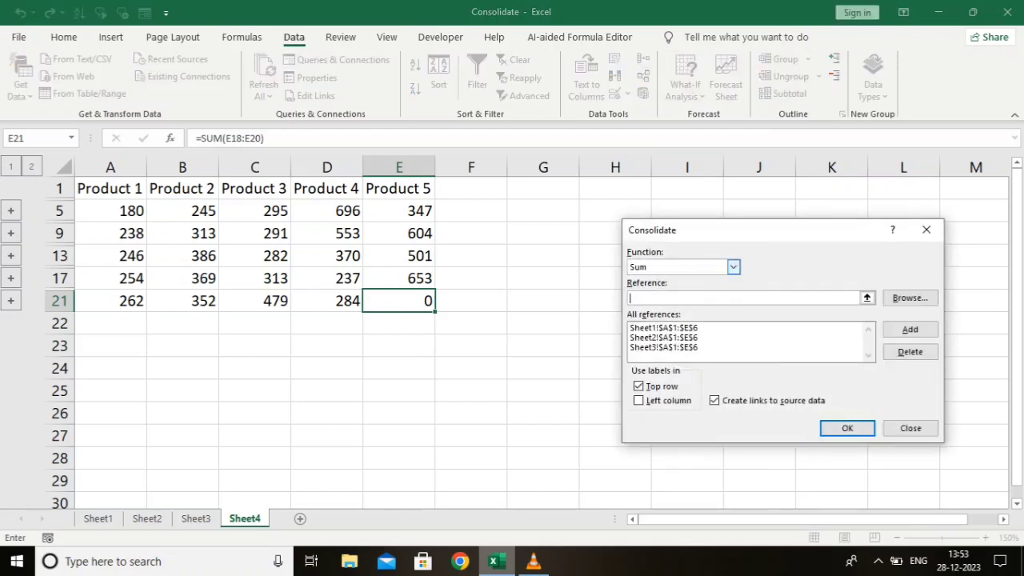
click(733, 267)
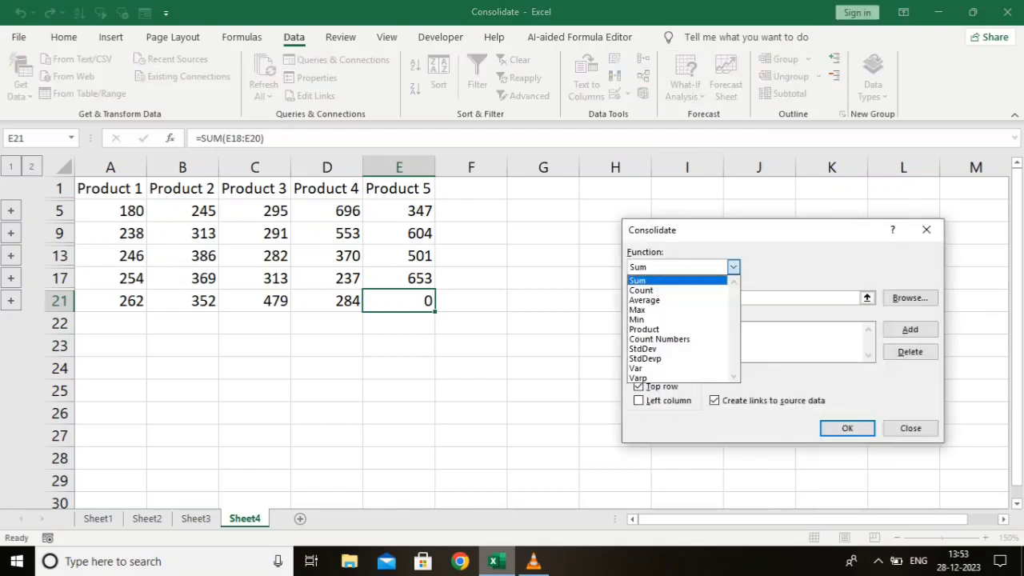
key(Down)
key(Down)
key(Down)
key(Down)
key(Down)
key(Down)
key(Down)
key(Down)
key(Down)
key(Down)
key(Up)
key(Up)
key(Up)
key(Up)
key(Up)
key(Up)
key(Up)
key(Up)
key(Up)
key(Up)
key(Return)
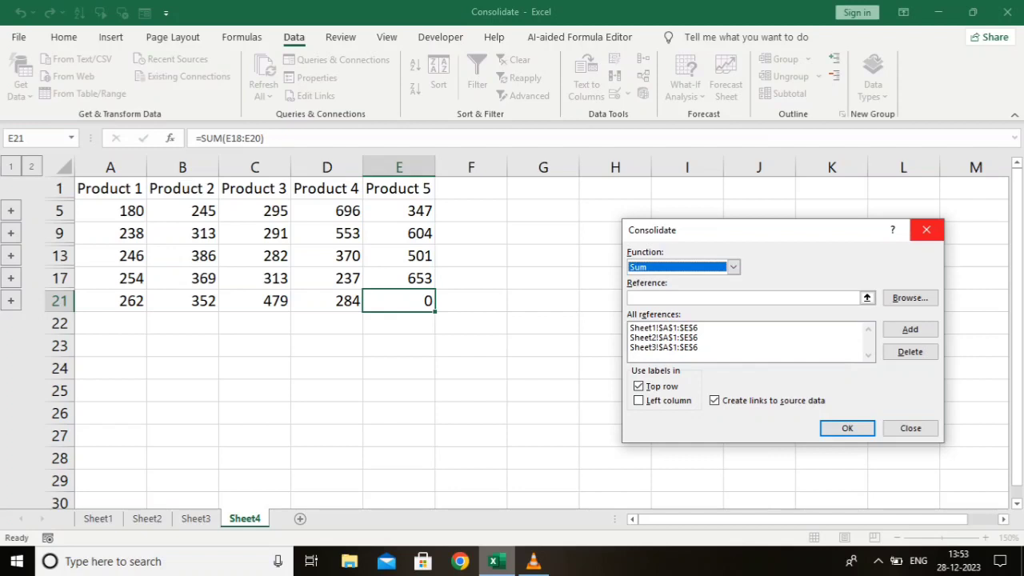
click(926, 230)
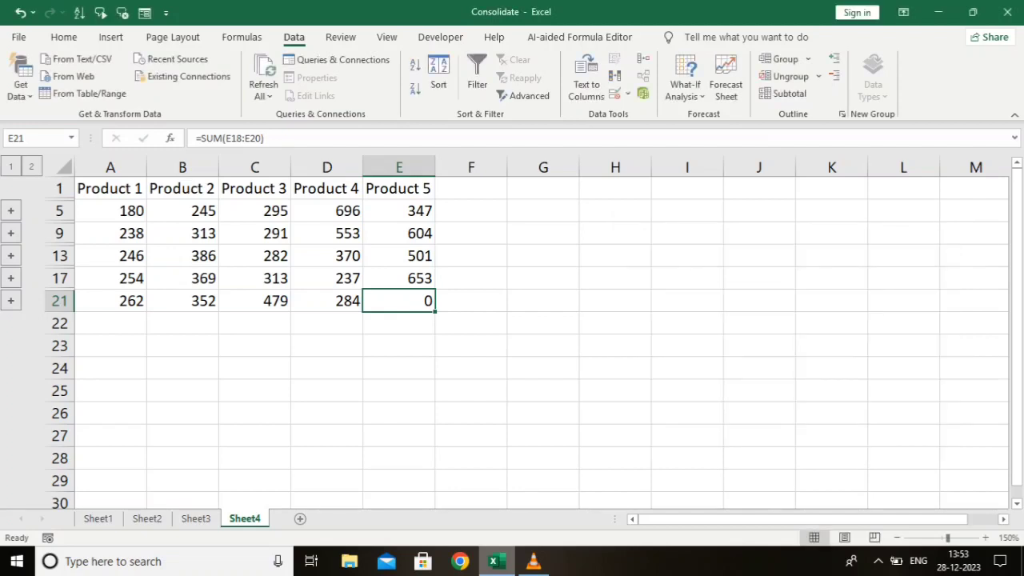